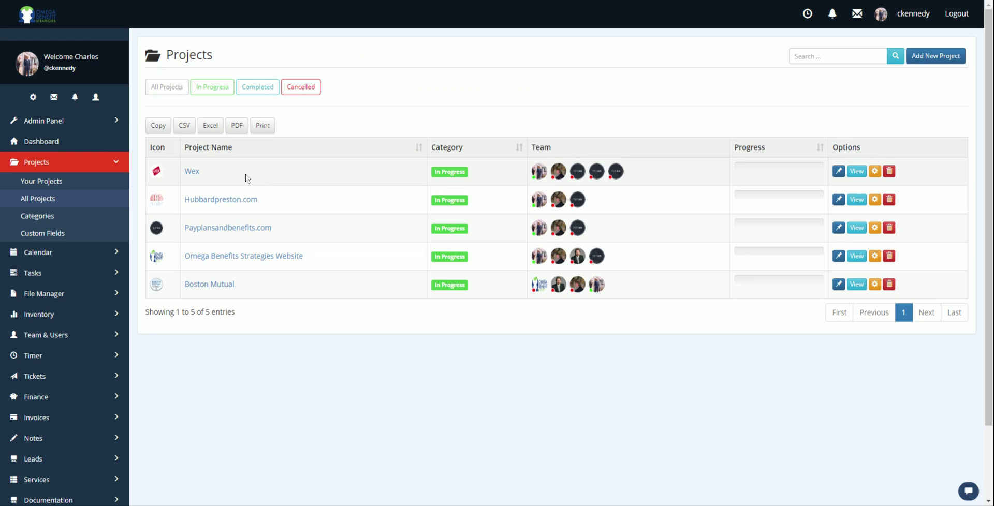
# - Open the Omega Benefits Strategies Website project and start a new project task
pyautogui.doubleClick(205, 61)
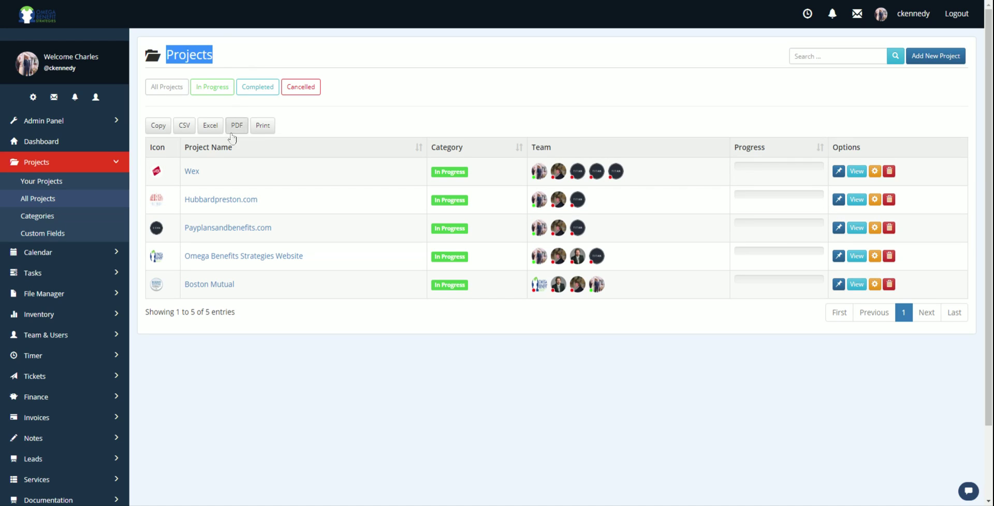
pyautogui.click(243, 257)
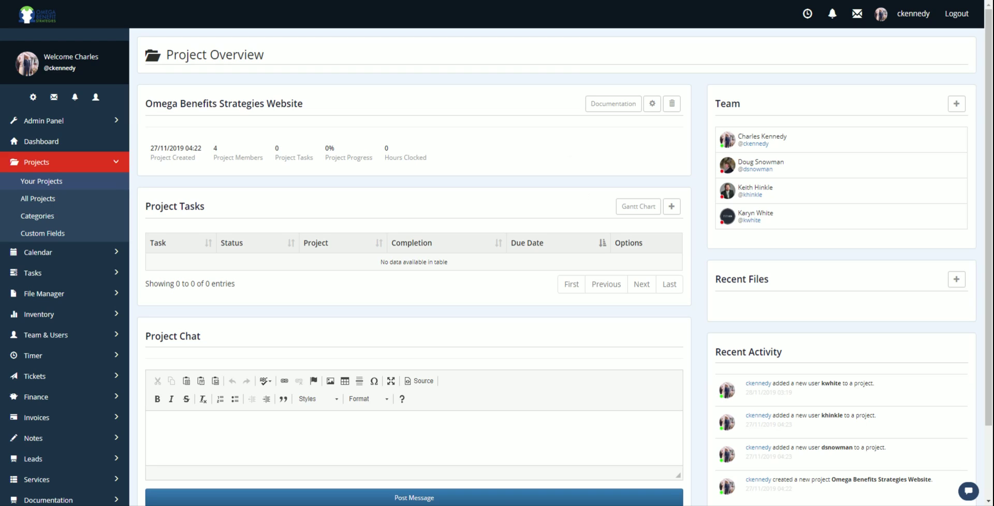
pyautogui.click(668, 214)
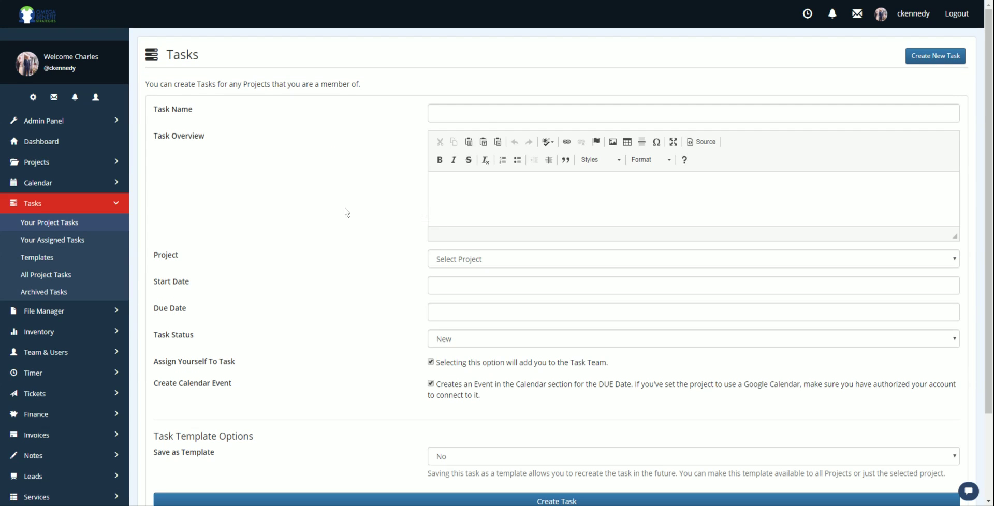
# - Name the task "Update PDF Files" and enter the overview "Please update the files on page /documents"
pyautogui.click(475, 118)
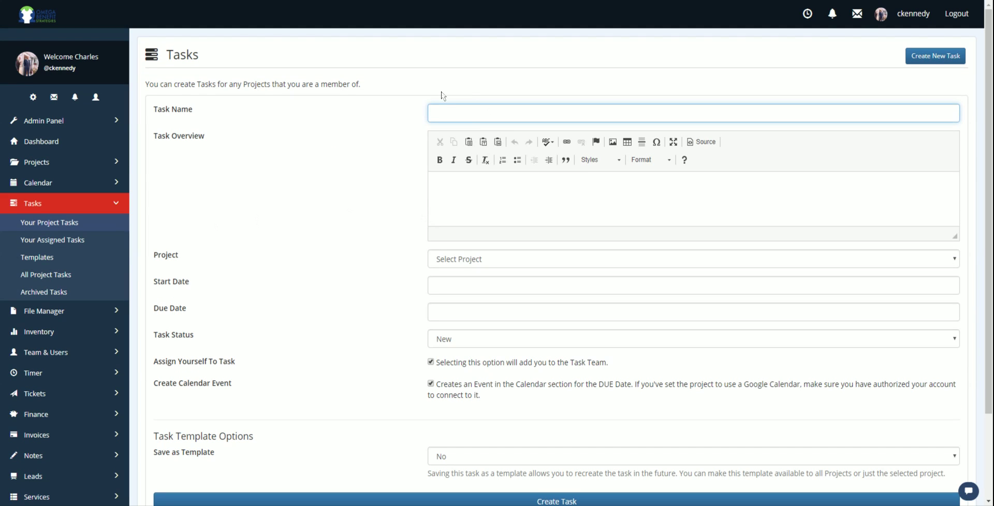
pyautogui.write('Uo')
pyautogui.write('Update')
pyautogui.write(' PDF Filke')
pyautogui.click(439, 187)
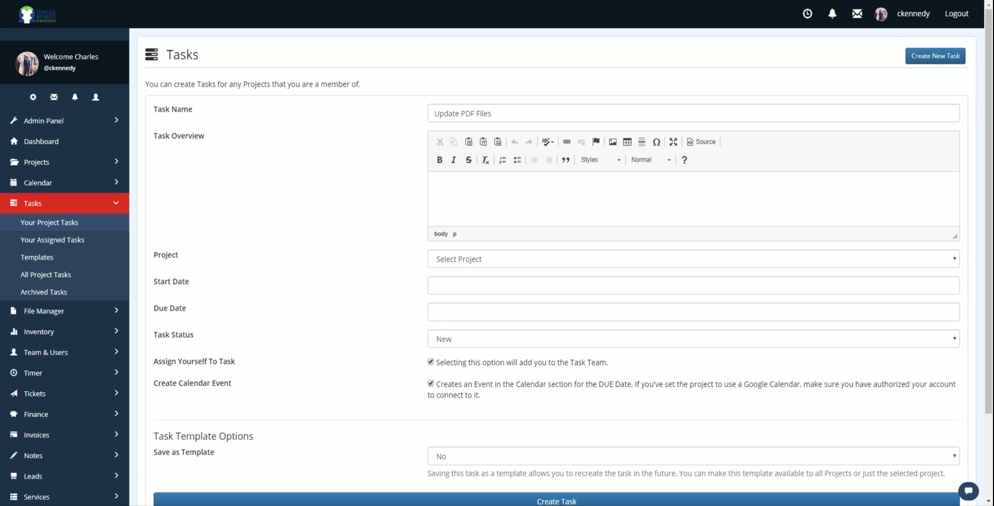
pyautogui.write('Please update the files on page /docu')
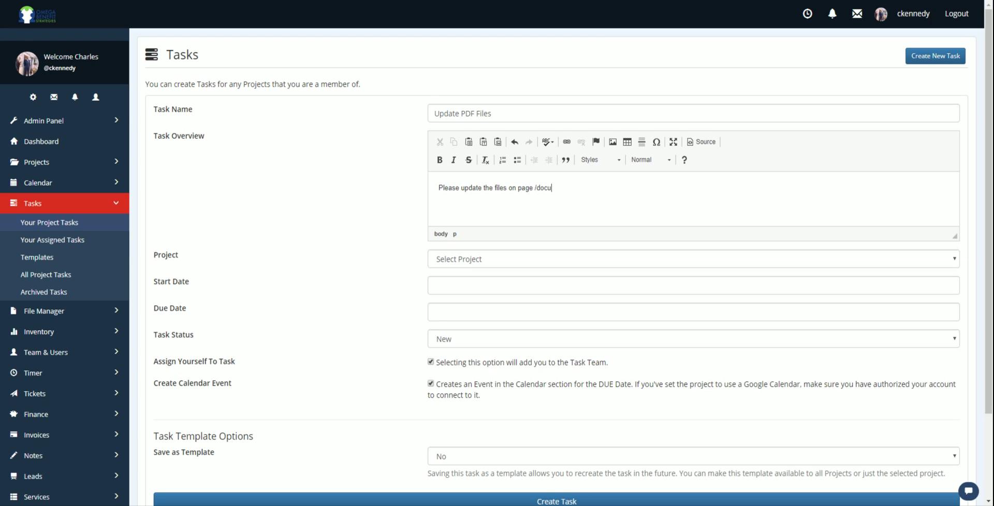
pyautogui.write('ments')
# - Assign the task to the Omega Benefits Strategies Website project, starting 12/06/2019 and due 12/07/2019
pyautogui.click(487, 259)
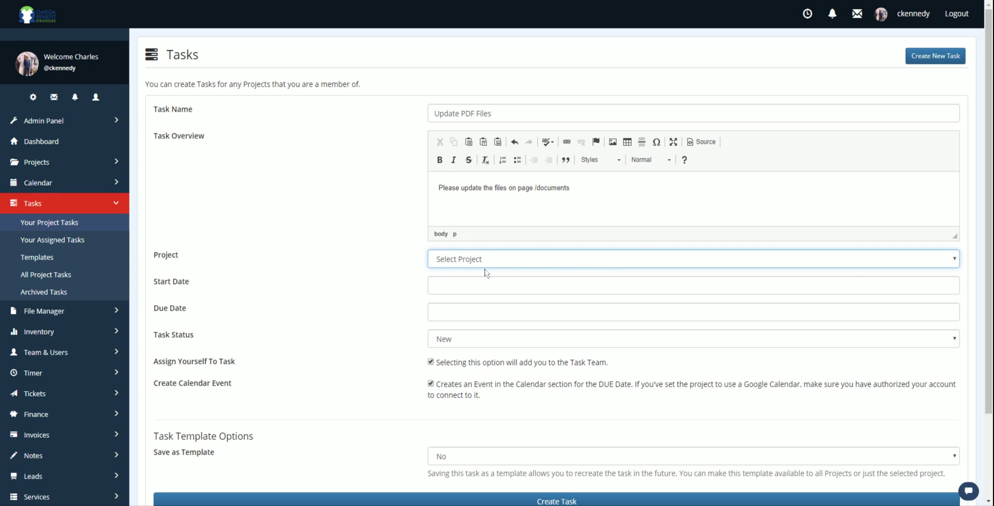
pyautogui.click(488, 269)
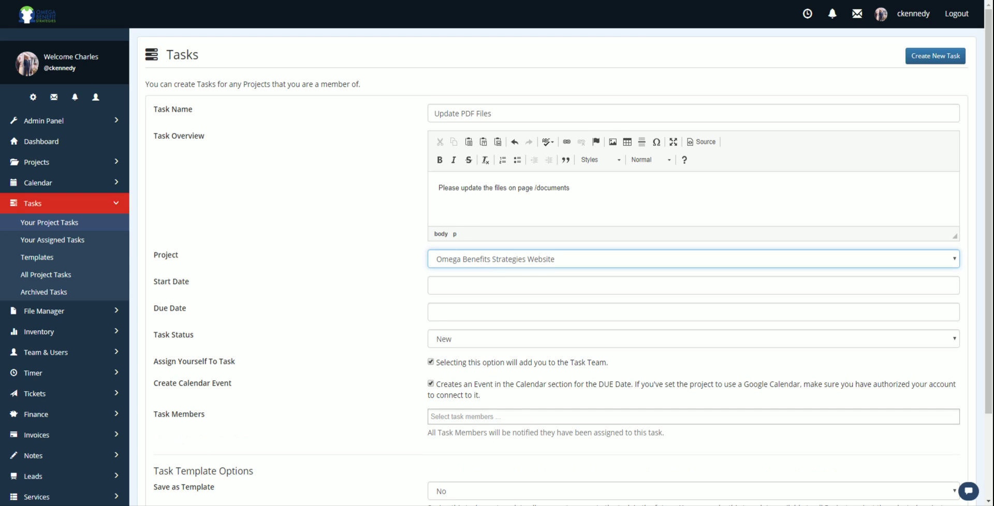
pyautogui.click(468, 285)
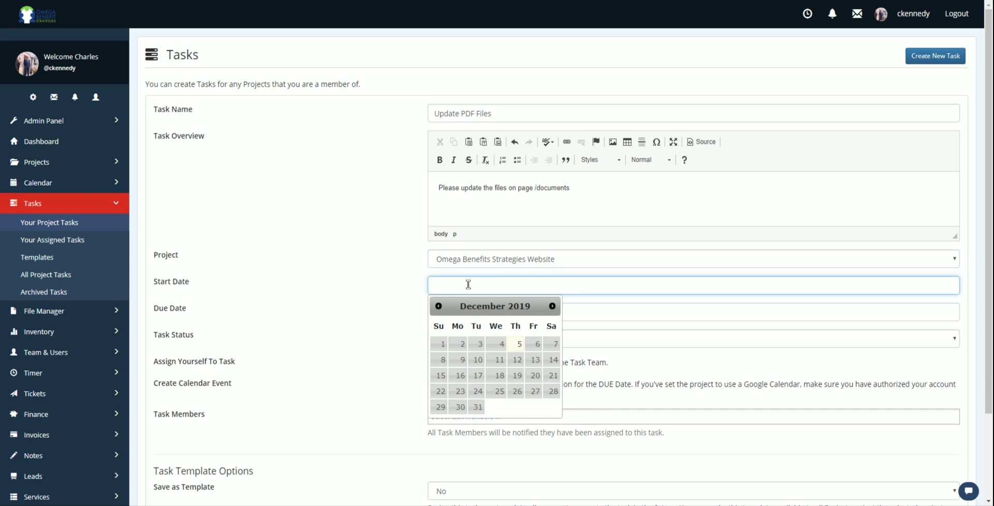
pyautogui.click(544, 319)
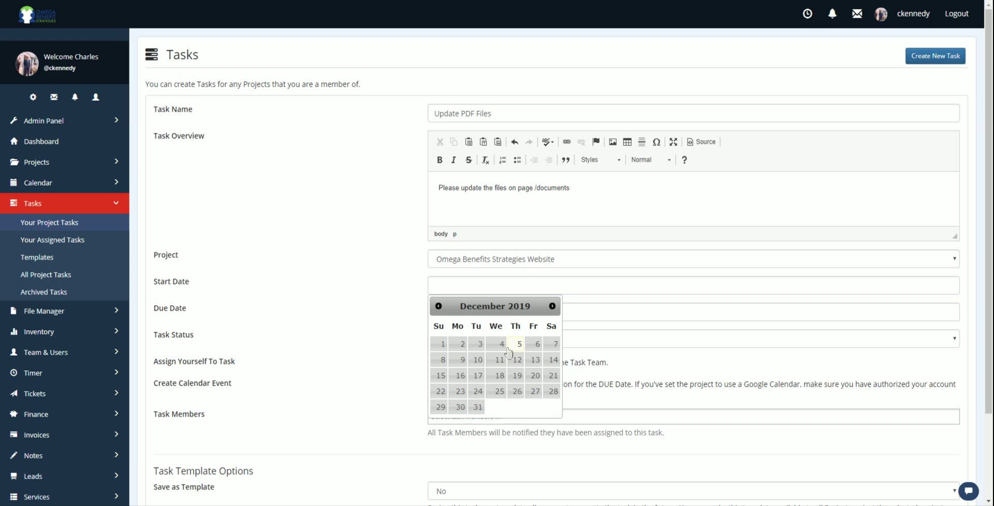
pyautogui.click(532, 346)
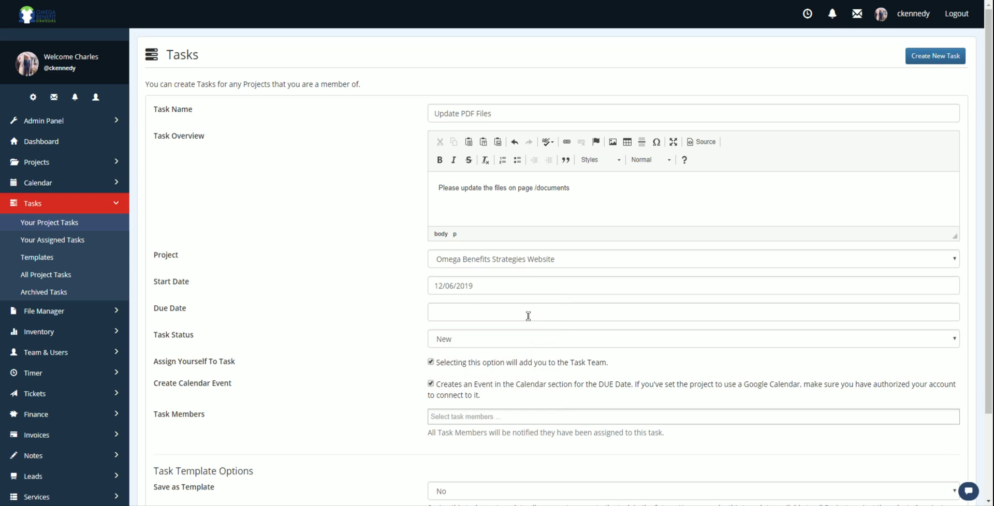
pyautogui.click(508, 310)
pyautogui.click(550, 371)
pyautogui.click(471, 342)
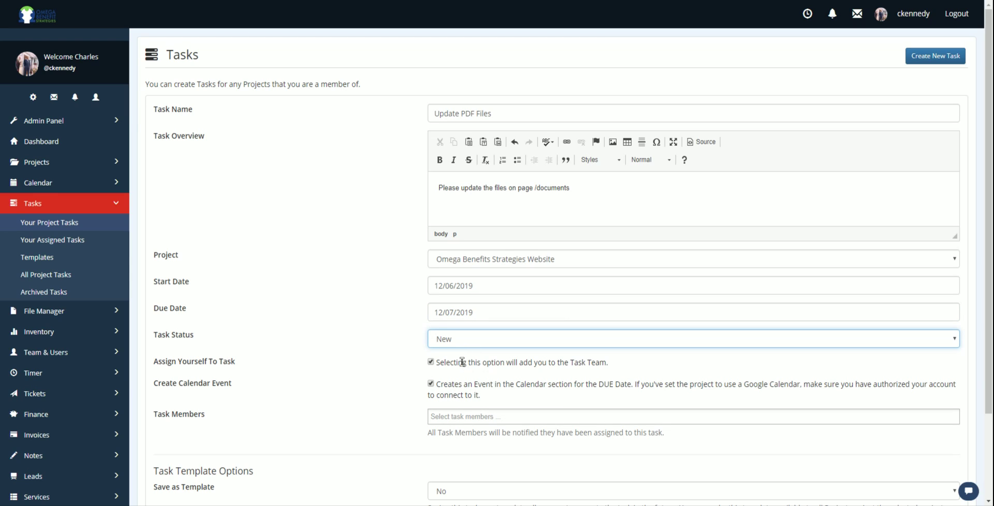
pyautogui.tripleClick(569, 364)
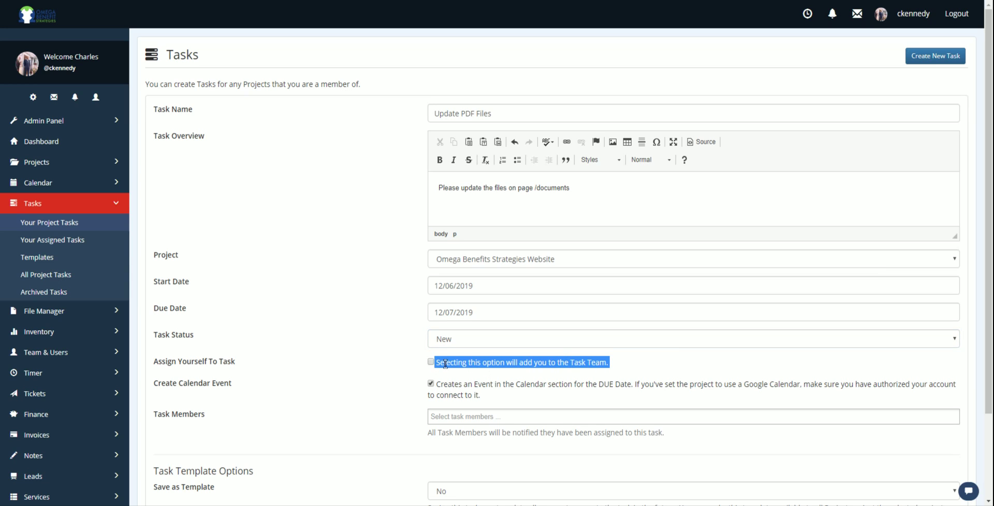
pyautogui.click(481, 384)
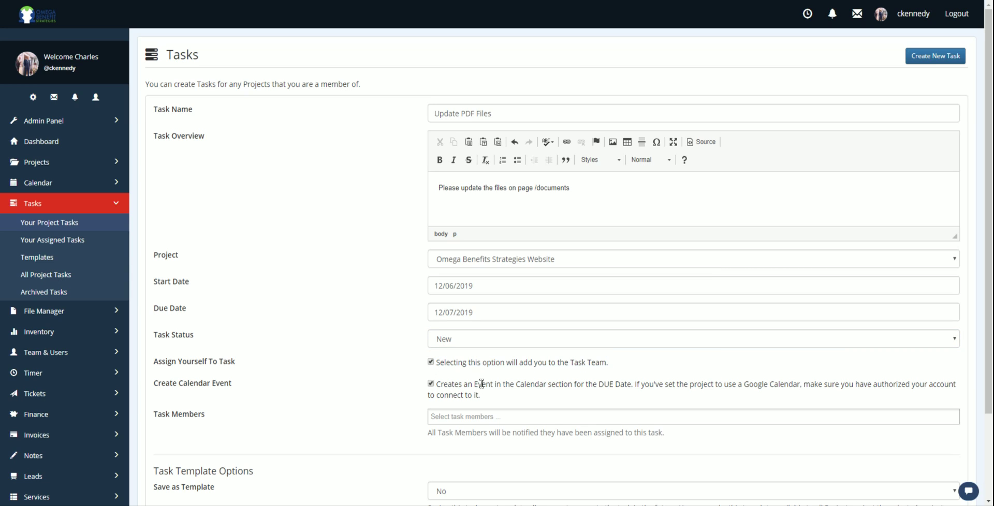
# - Add your own user account to the task members
pyautogui.scroll(-2, 472, 391)
pyautogui.click(468, 318)
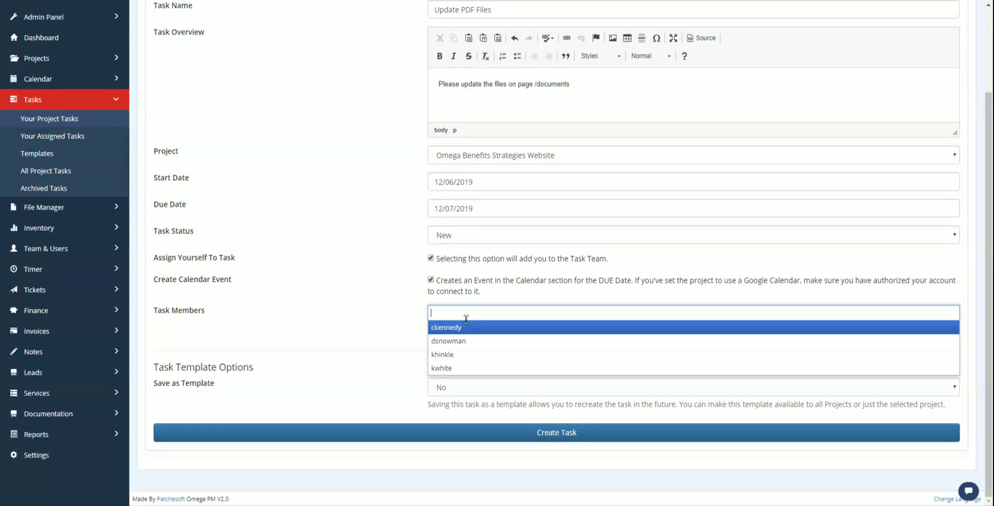
pyautogui.click(466, 329)
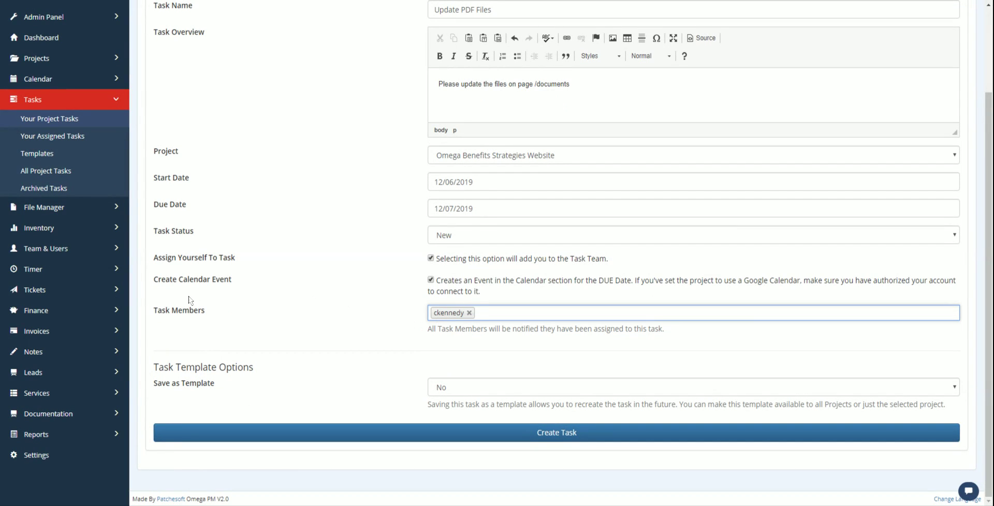
pyautogui.tripleClick(180, 312)
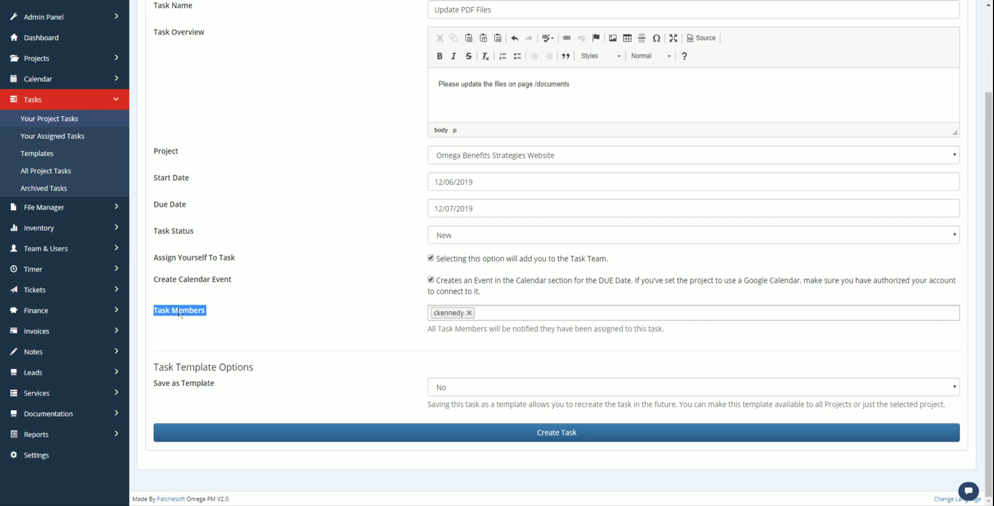
pyautogui.click(481, 313)
pyautogui.click(453, 369)
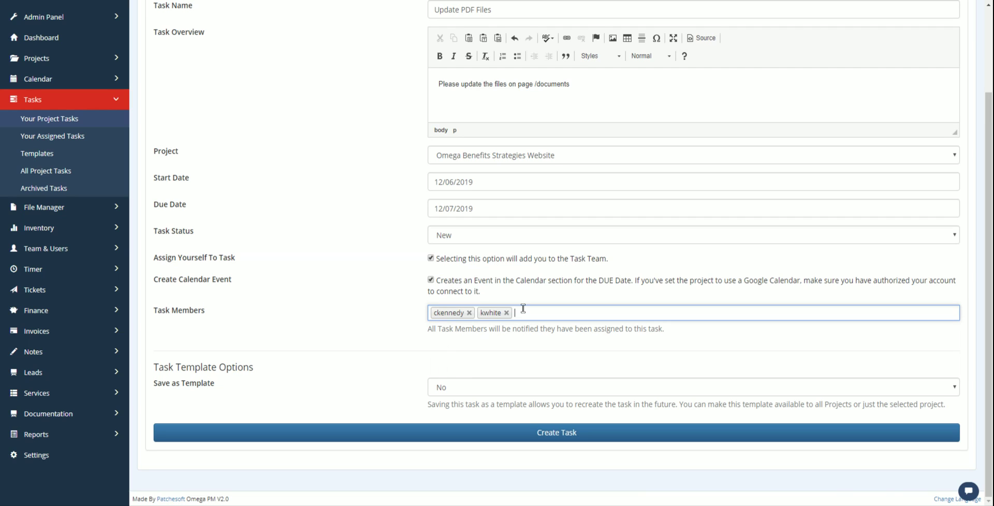
pyautogui.click(565, 310)
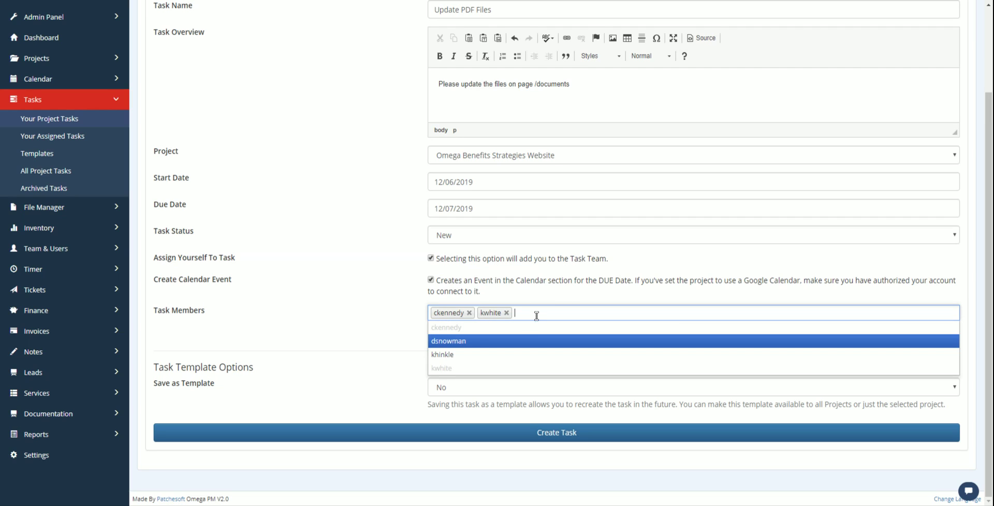
pyautogui.click(482, 342)
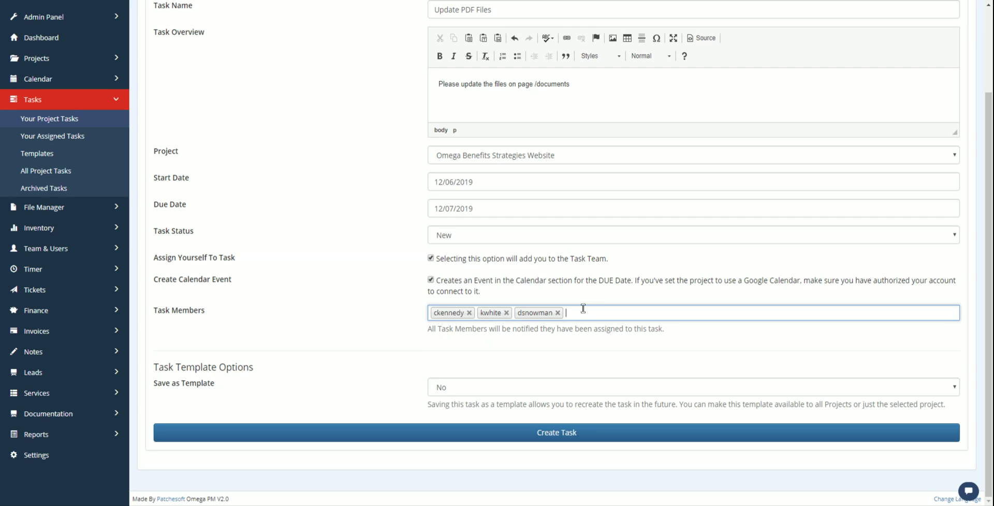
pyautogui.press('BackSpace')
pyautogui.press('BackSpace')
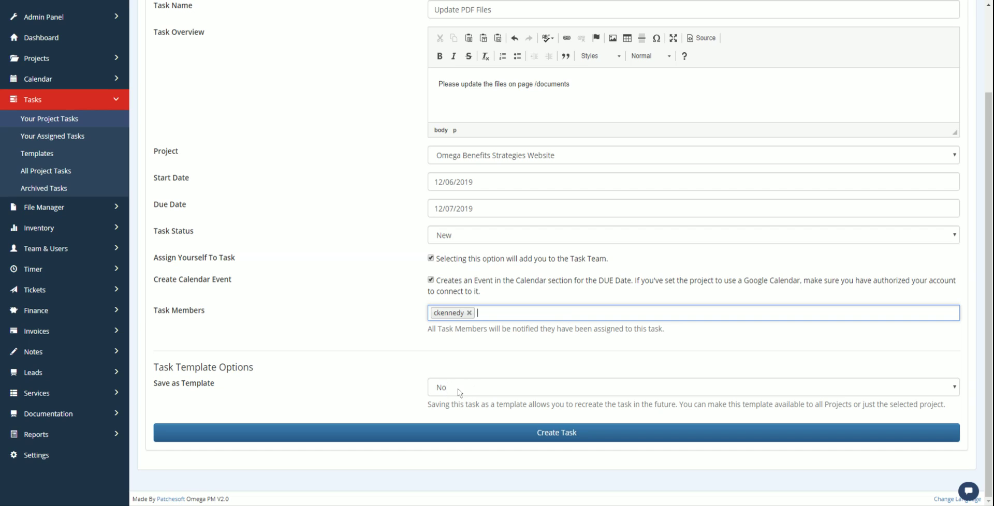
# - Create the task and reopen the Omega Benefits Strategies Website project overview
pyautogui.click(479, 433)
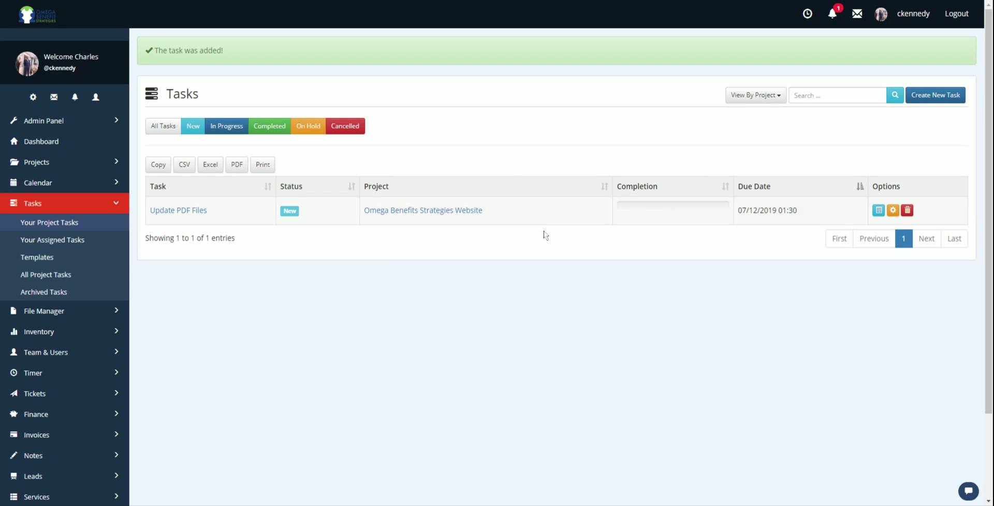
pyautogui.click(60, 165)
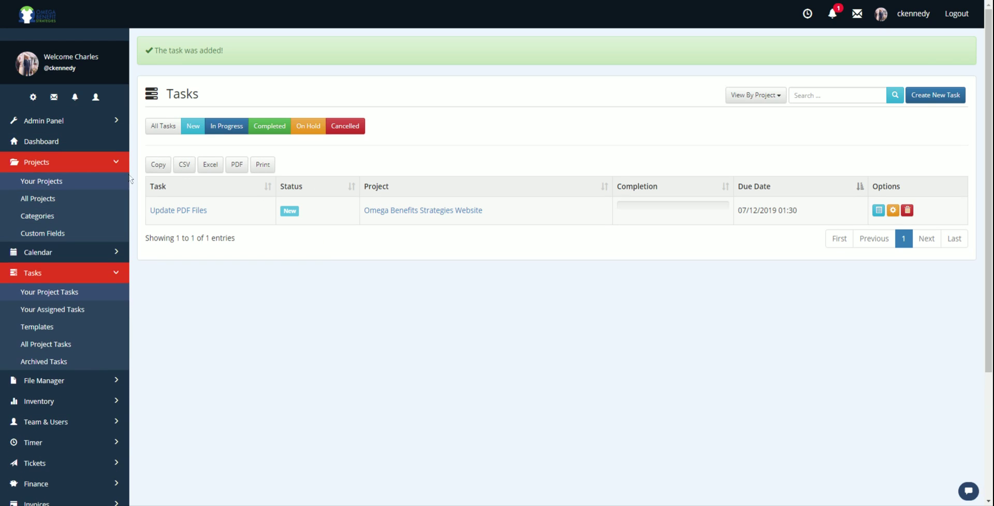
pyautogui.click(75, 188)
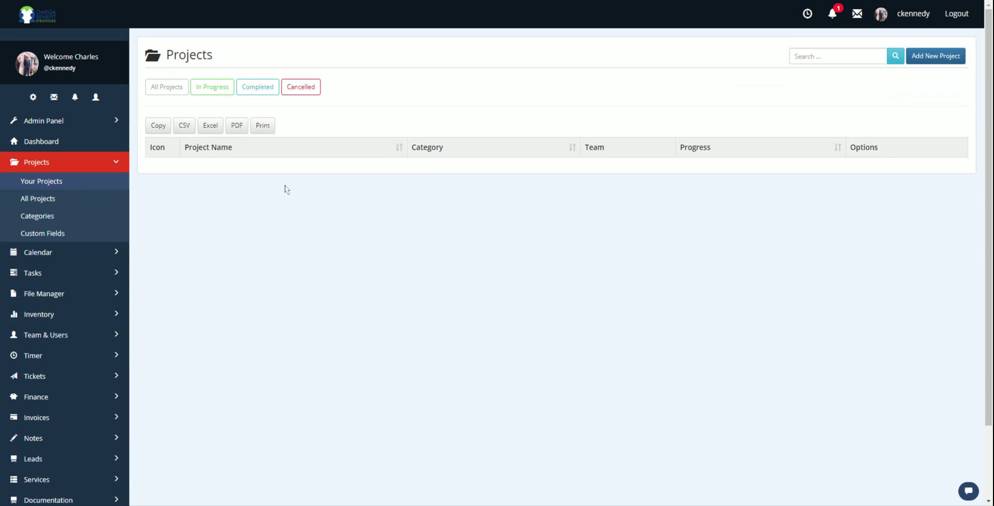
pyautogui.click(241, 257)
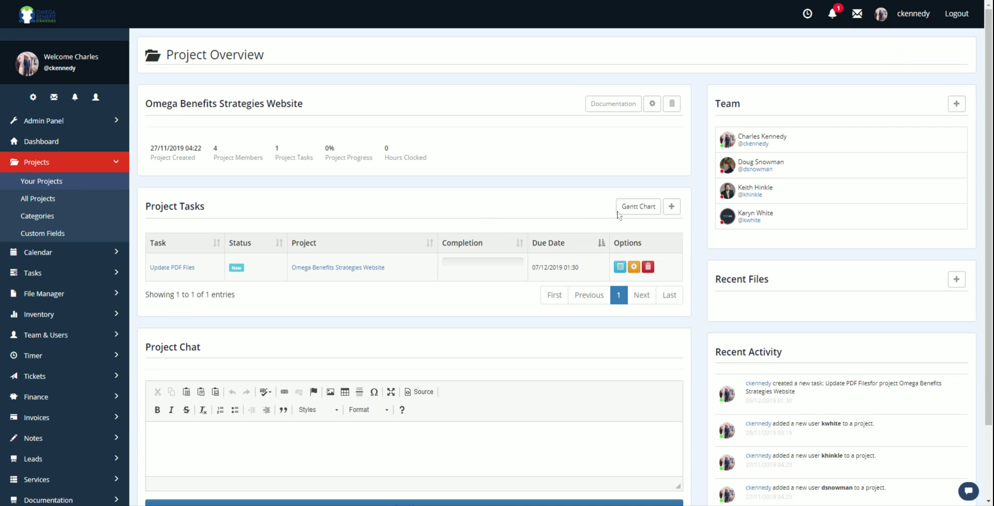
# - Start another task from the project and name it "Task 2 Test"
pyautogui.click(671, 207)
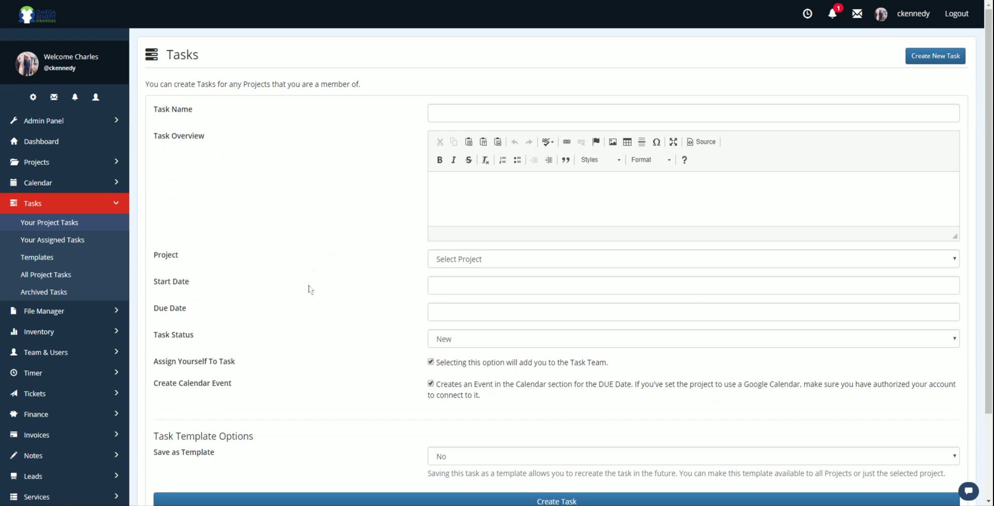
pyautogui.click(514, 115)
pyautogui.write('Tast')
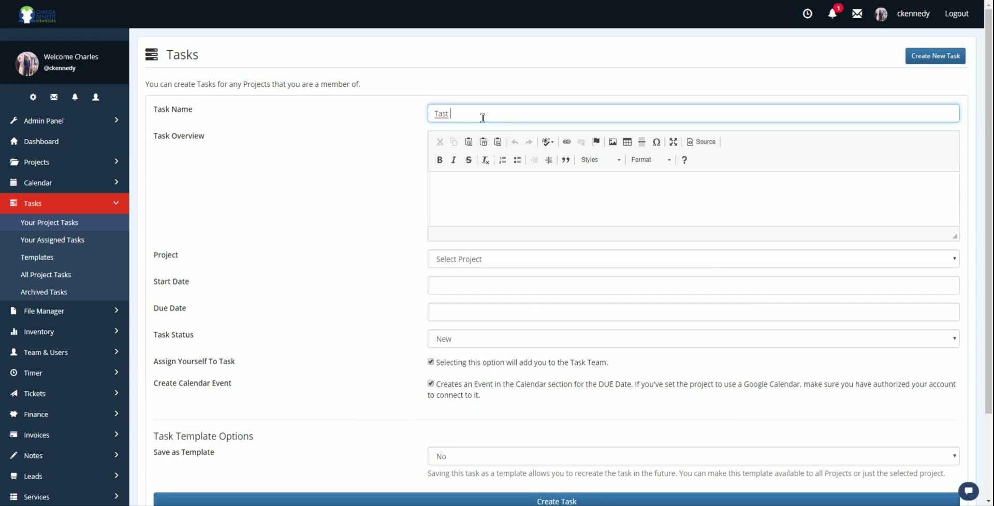
pyautogui.press('BackSpace')
pyautogui.press('BackSpace')
pyautogui.write('k 2 Test')
# - Enter the task overview "Please make sure you understand how to add the person and detals in this section of task edit"
pyautogui.click(439, 188)
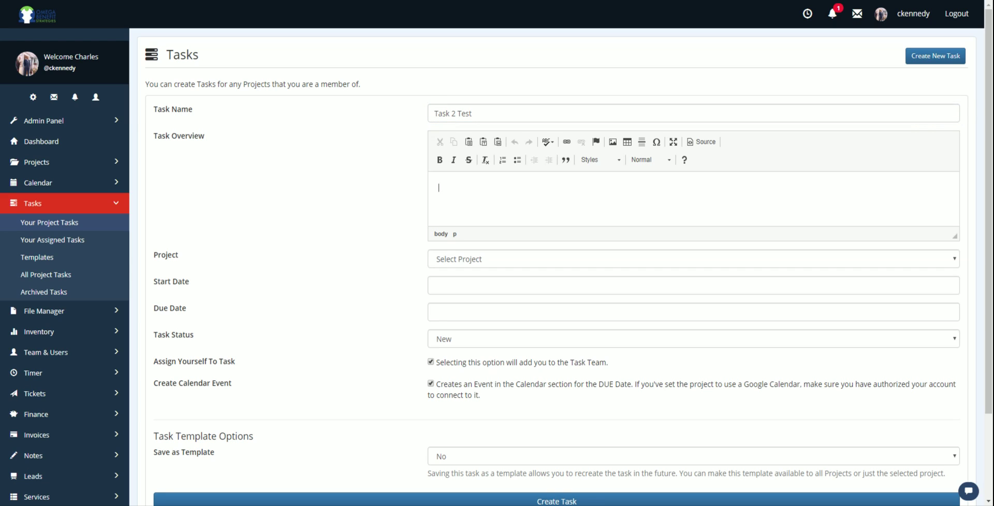
pyautogui.write('Please make sure you understand ho')
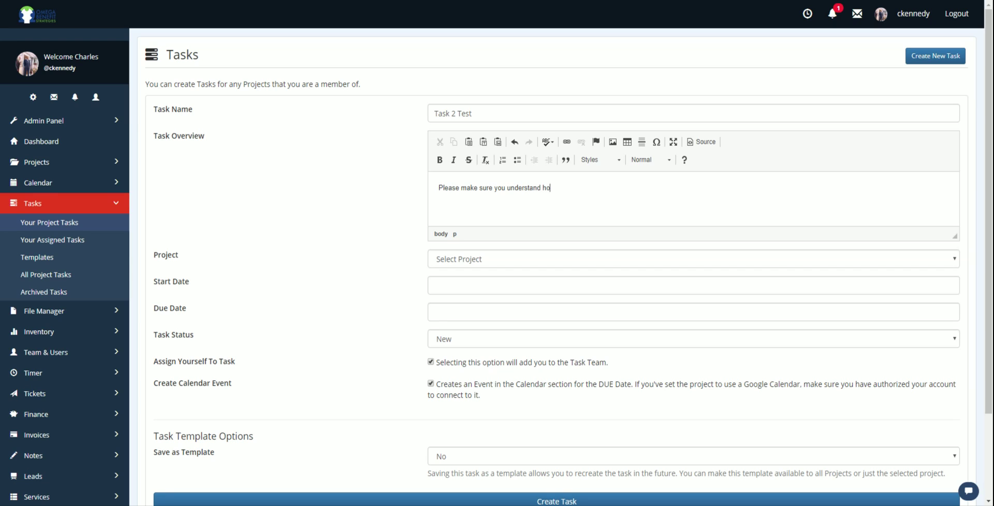
pyautogui.write('w to add the ')
pyautogui.write('person and ')
pyautogui.write('deta')
pyautogui.write('les ')
pyautogui.write(' in this se')
pyautogui.write('ct')
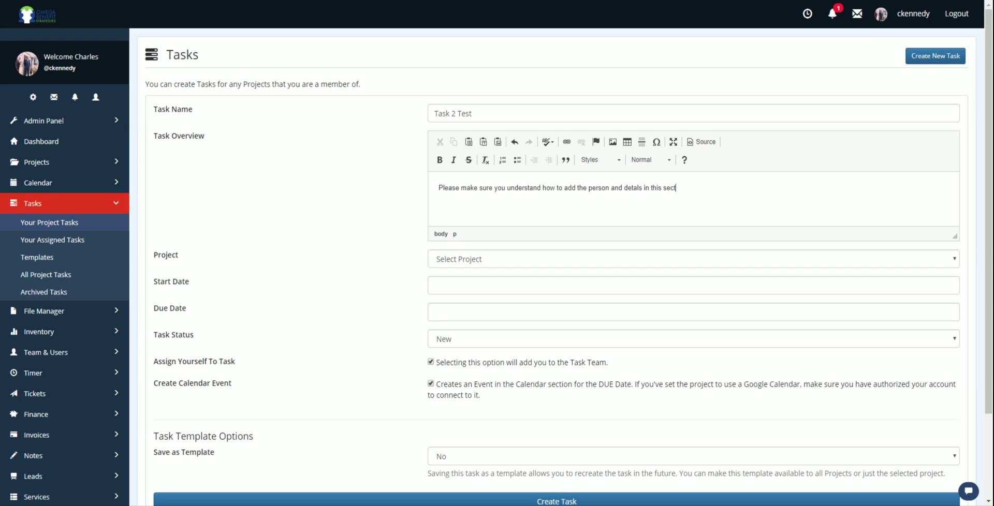
pyautogui.write('ion of task edit')
# - Set the task's due date to 12/07/2019 and its start date to 12/06/2019
pyautogui.click(455, 314)
pyautogui.click(552, 371)
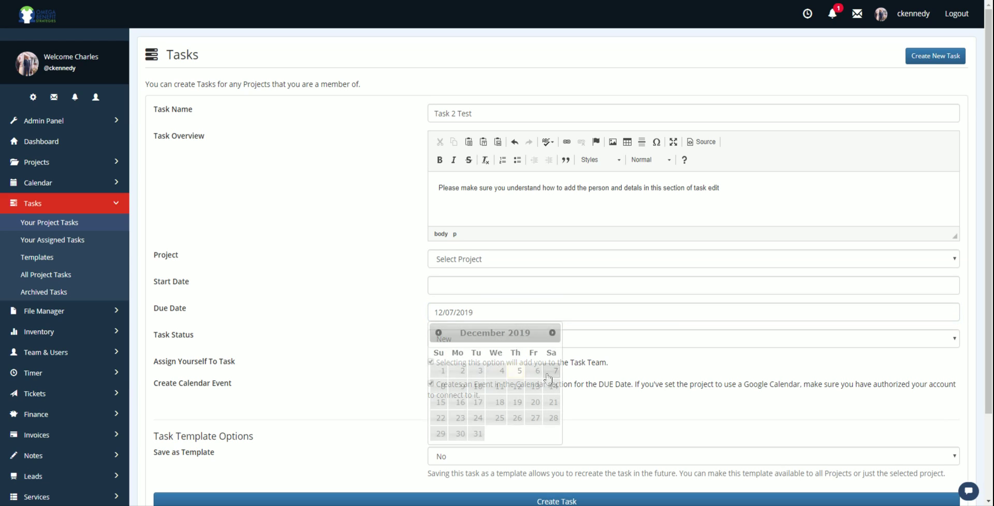
pyautogui.click(454, 284)
pyautogui.click(535, 360)
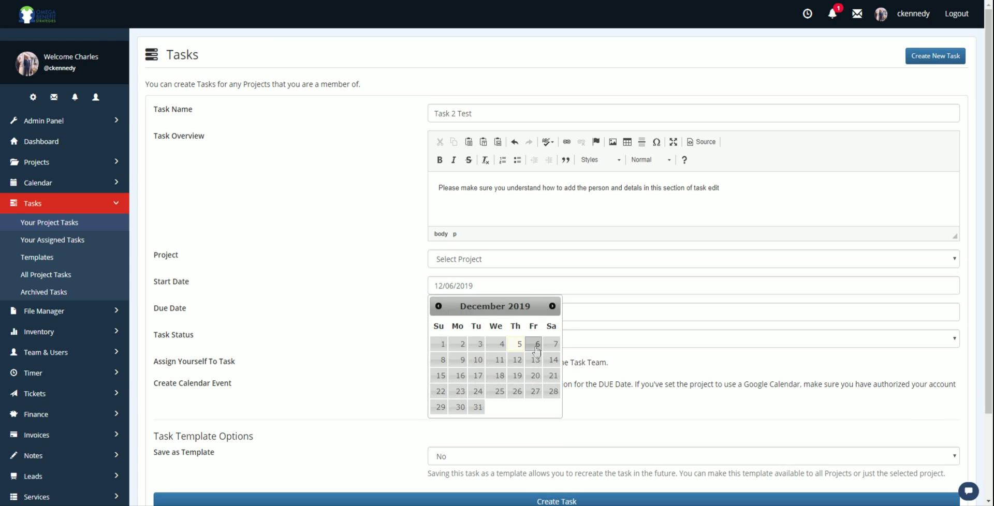
pyautogui.click(469, 339)
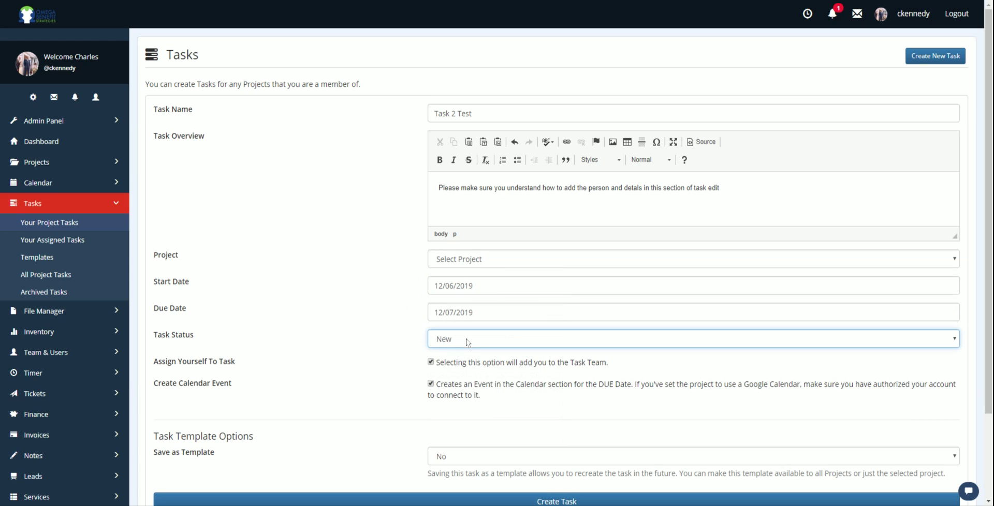
pyautogui.click(459, 358)
pyautogui.scroll(-3, 422, 368)
pyautogui.click(431, 260)
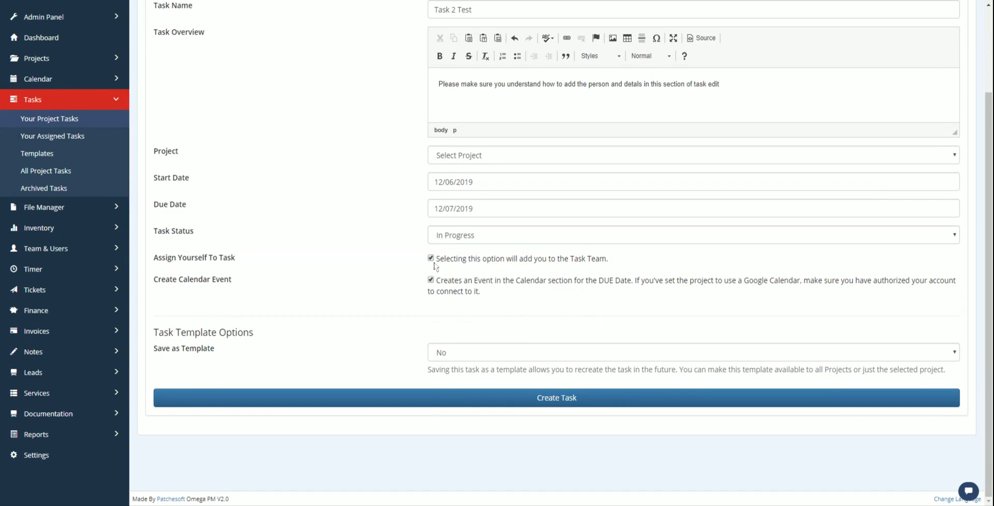
pyautogui.click(431, 259)
pyautogui.click(467, 234)
pyautogui.click(467, 245)
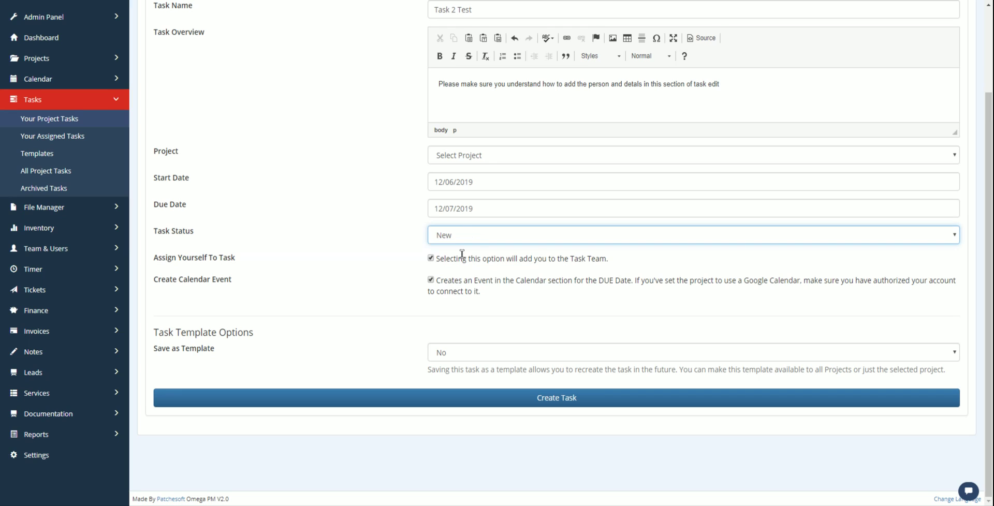
# - Keep the task status as New and link the task to the Omega Benefits Strategies Website project
pyautogui.click(413, 249)
pyautogui.click(473, 163)
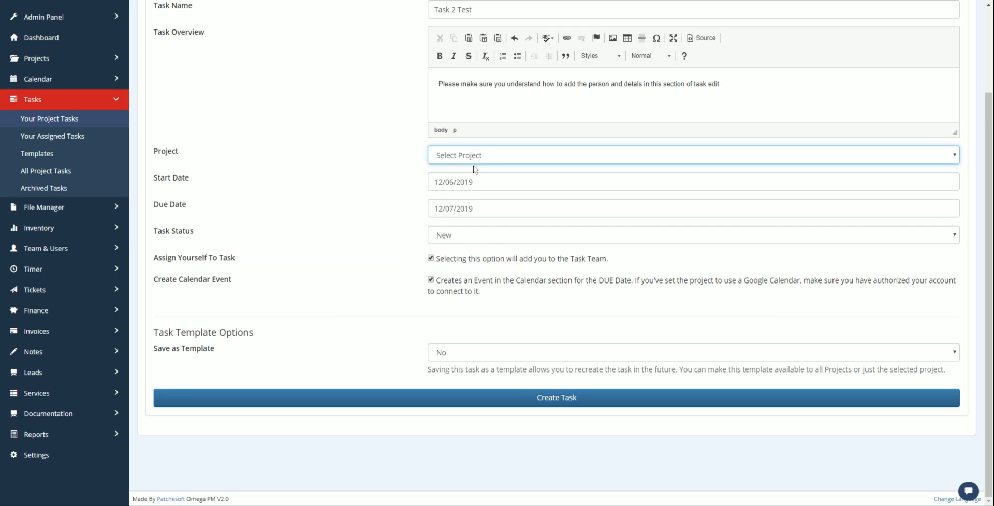
pyautogui.click(475, 170)
pyautogui.click(384, 207)
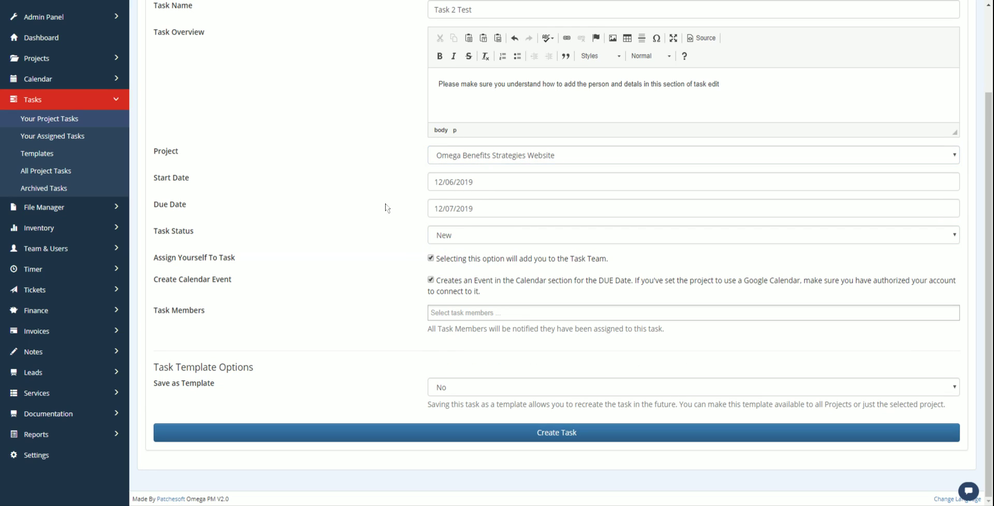
# - Try to add the first user in the project's member list as a task member
pyautogui.click(501, 163)
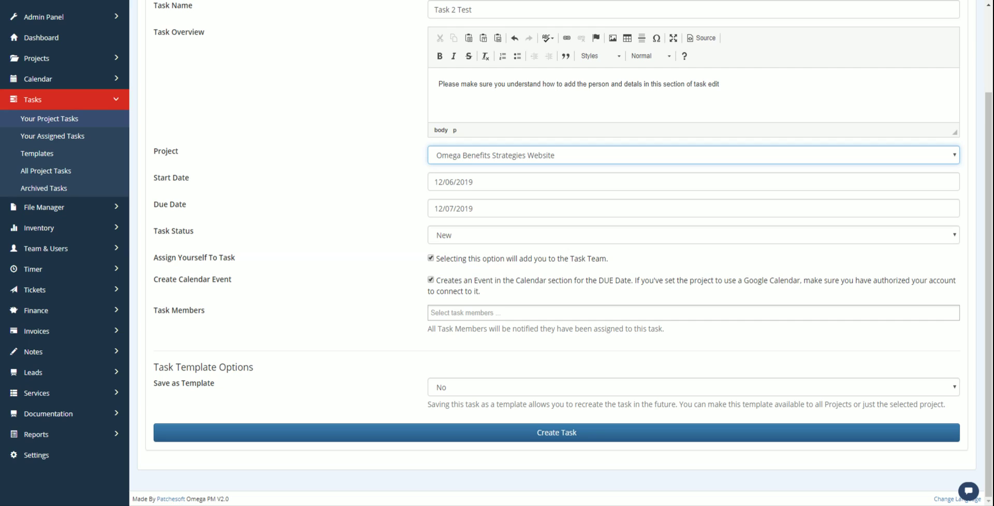
pyautogui.click(435, 313)
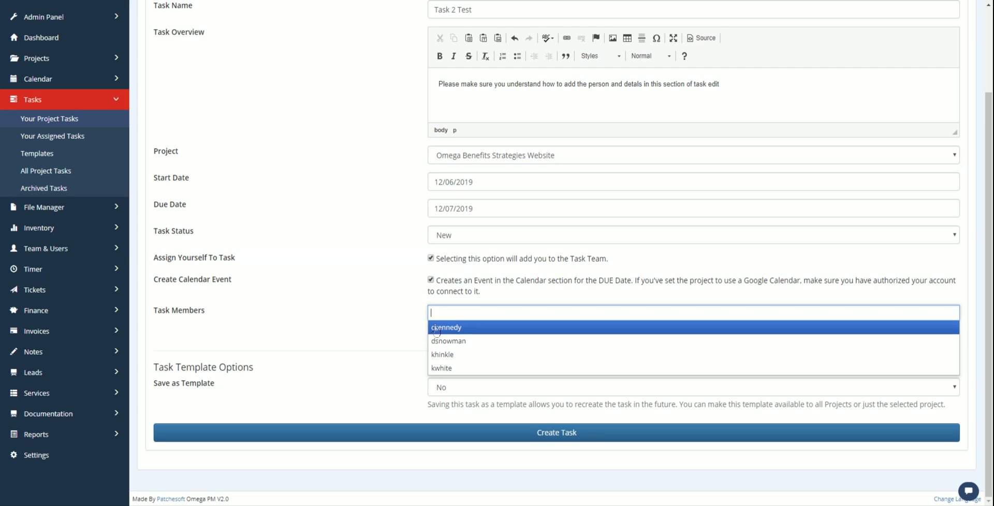
pyautogui.click(436, 328)
# - Clear the task's project selection, then choose Omega Benefits Strategies Website for it again
pyautogui.click(460, 163)
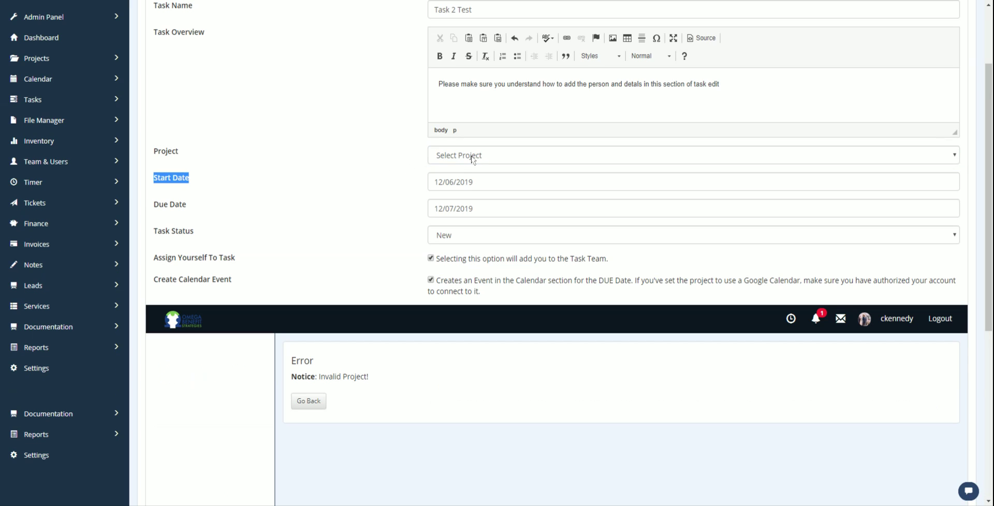
pyautogui.click(471, 161)
pyautogui.click(466, 167)
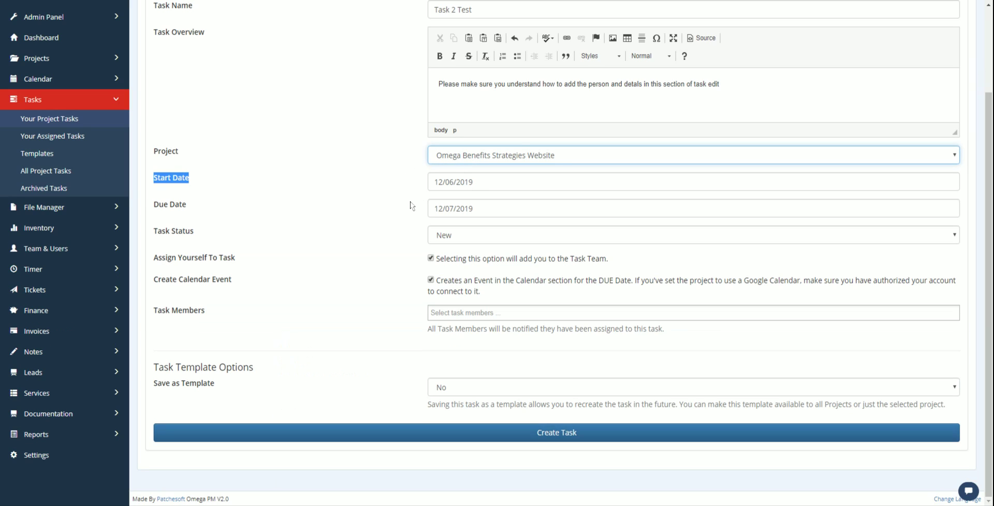